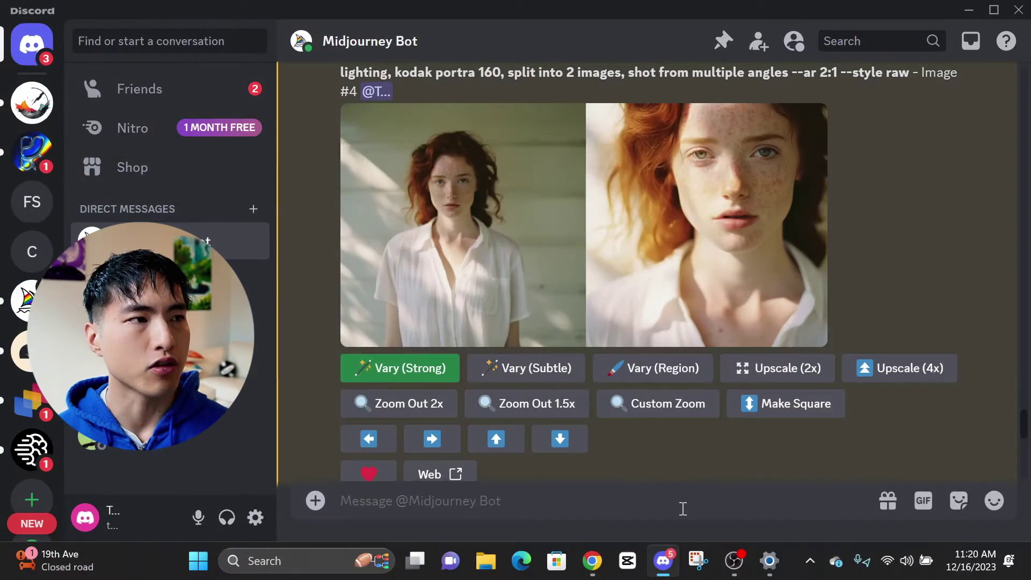
Step: Send /settings to the Midjourney bot and enable Remix mode in its settings panel
{"action": "type", "text": "/settings"}
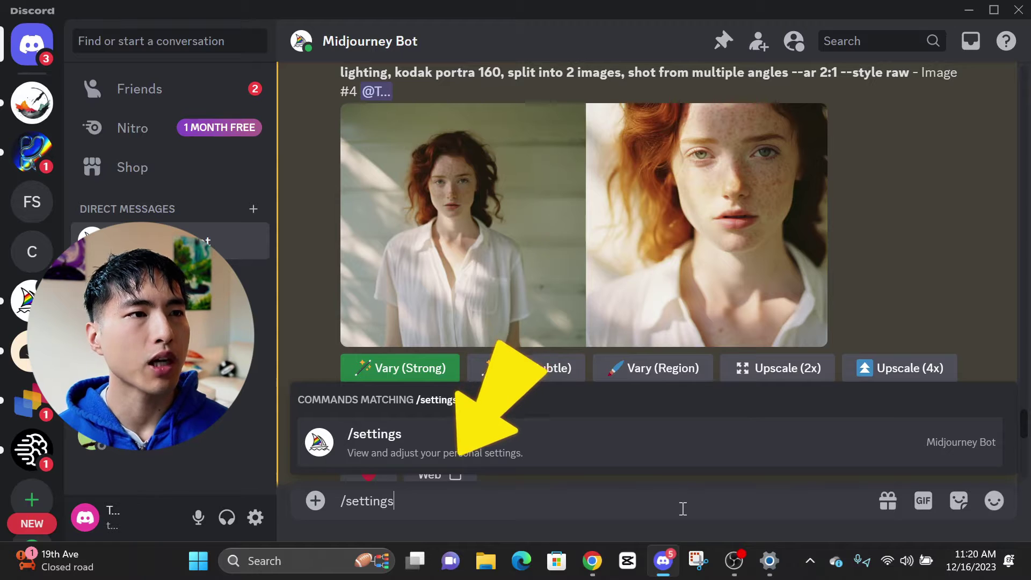
{"action": "key", "text": "Return"}
{"action": "key", "text": "Return"}
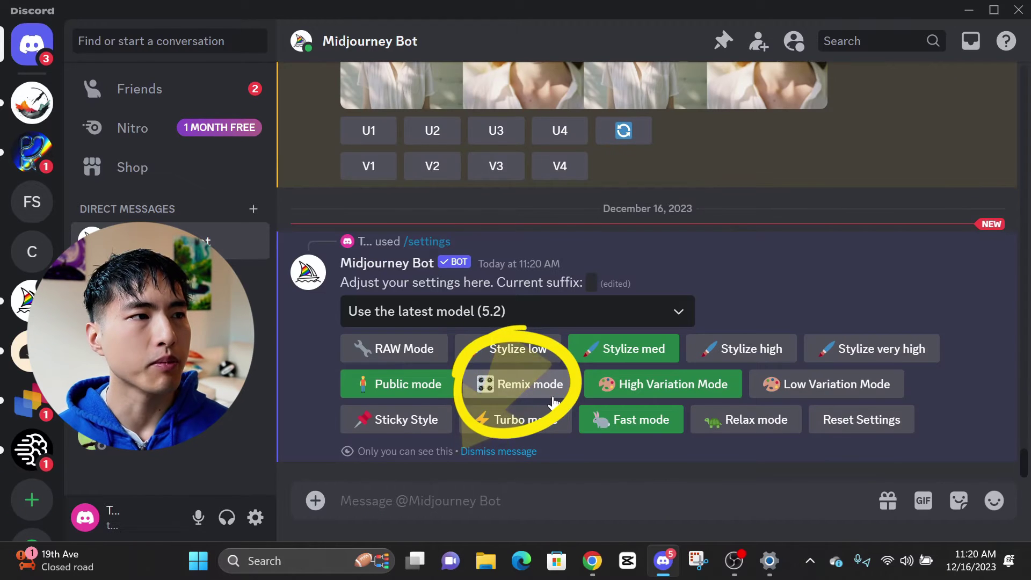
{"action": "left_click", "coordinate": [554, 403]}
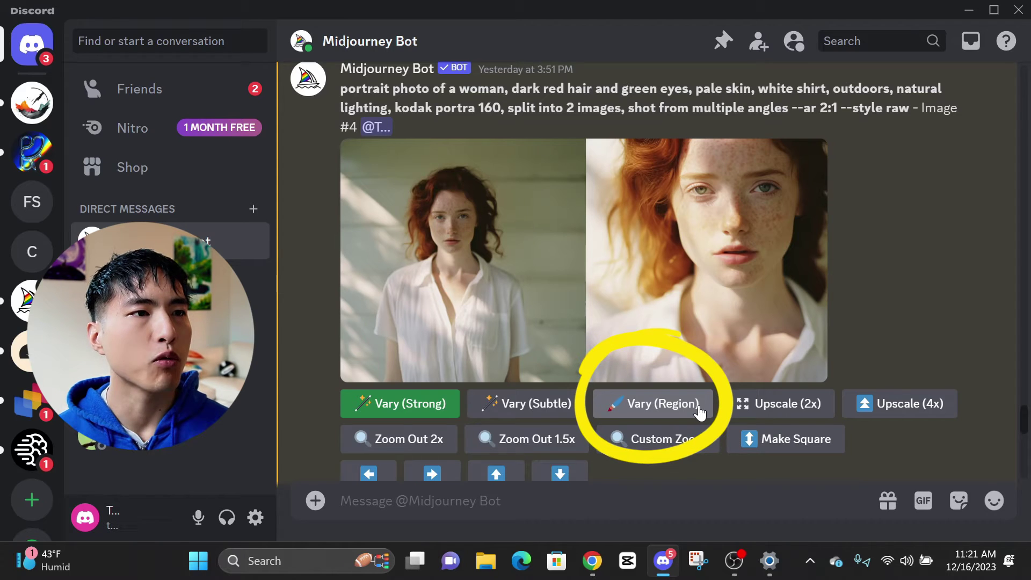
Step: Lasso-mask the face in the right-hand portrait for a Vary (Region) edit
{"action": "left_click", "coordinate": [700, 412]}
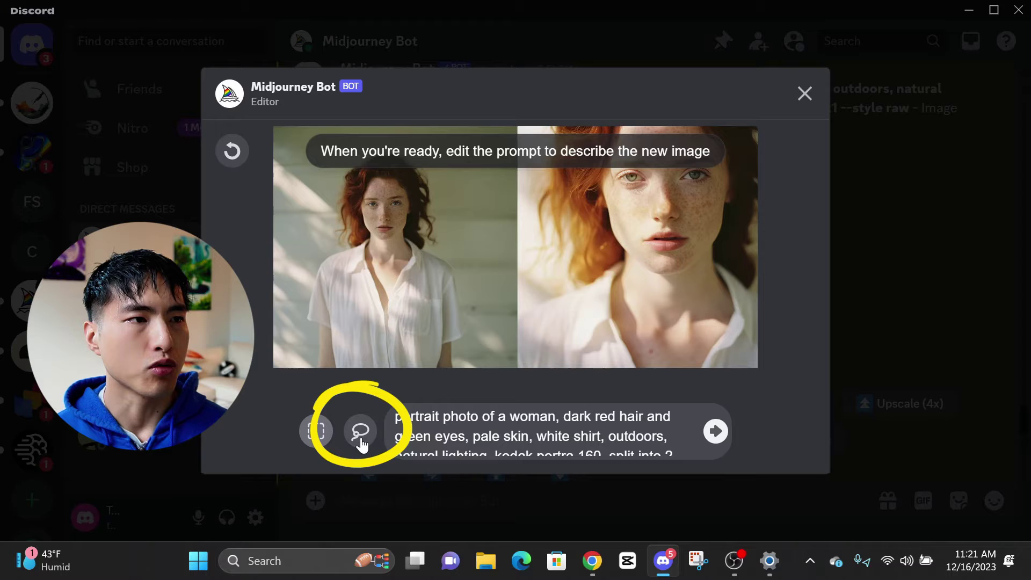
{"action": "left_click", "coordinate": [361, 445]}
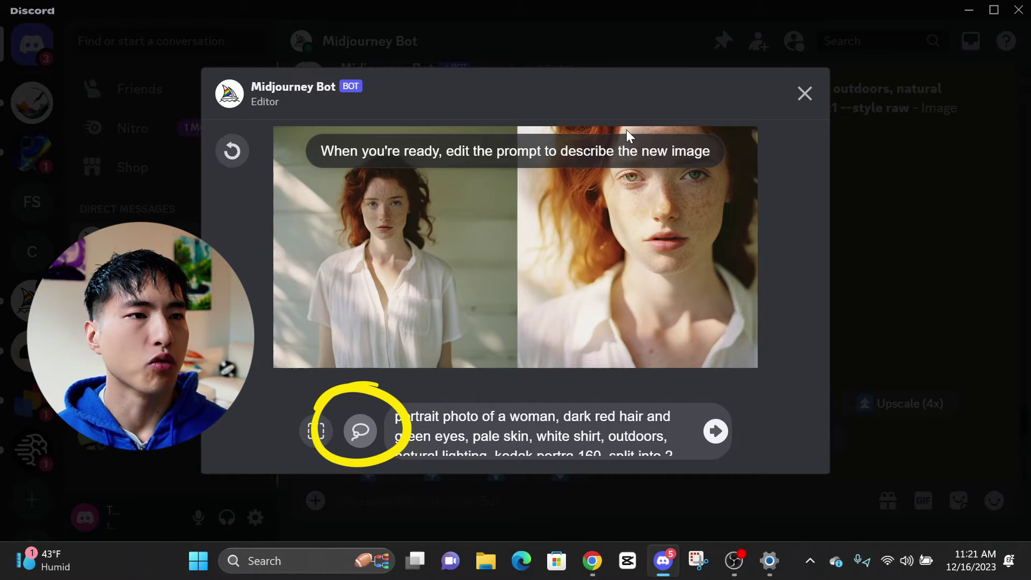
{"action": "mouse_move", "coordinate": [633, 270]}
{"action": "left_mouse_down"}
{"action": "mouse_move", "coordinate": [696, 275]}
{"action": "mouse_move", "coordinate": [739, 197]}
{"action": "mouse_move", "coordinate": [678, 128]}
{"action": "left_mouse_up"}
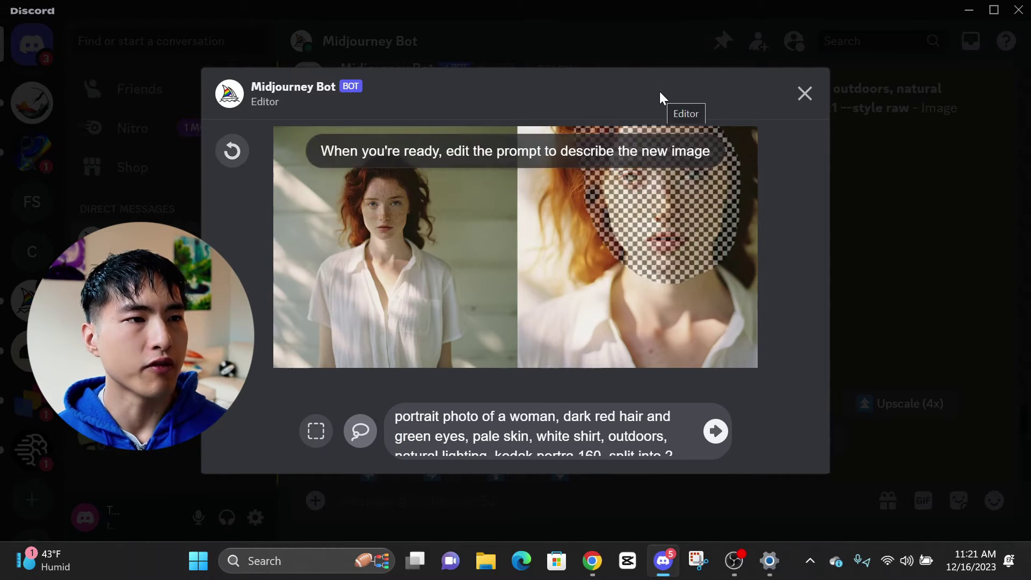
Step: Add 'sad and somber expression,' after 'pale skin' in the prompt and submit the variation
{"action": "left_click", "coordinate": [537, 436]}
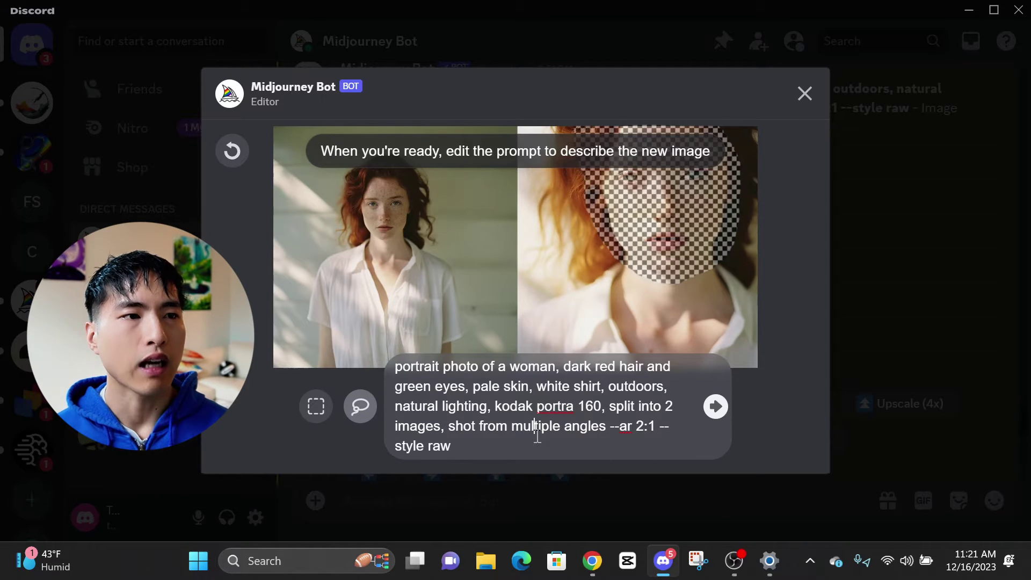
{"action": "type", "text": "sad and somber expression,"}
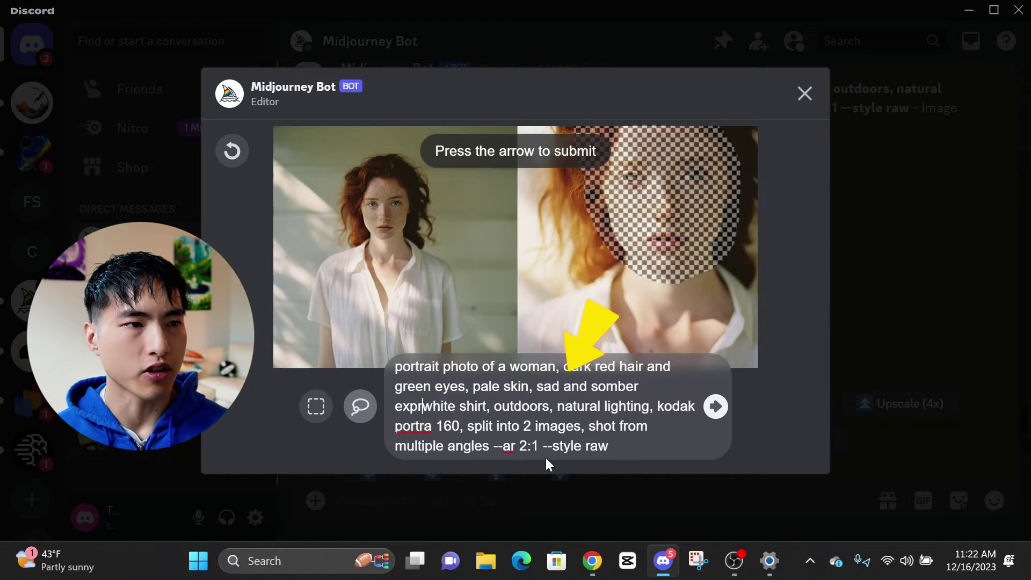
{"action": "left_click_drag", "start_coordinate": [537, 387], "coordinate": [467, 407]}
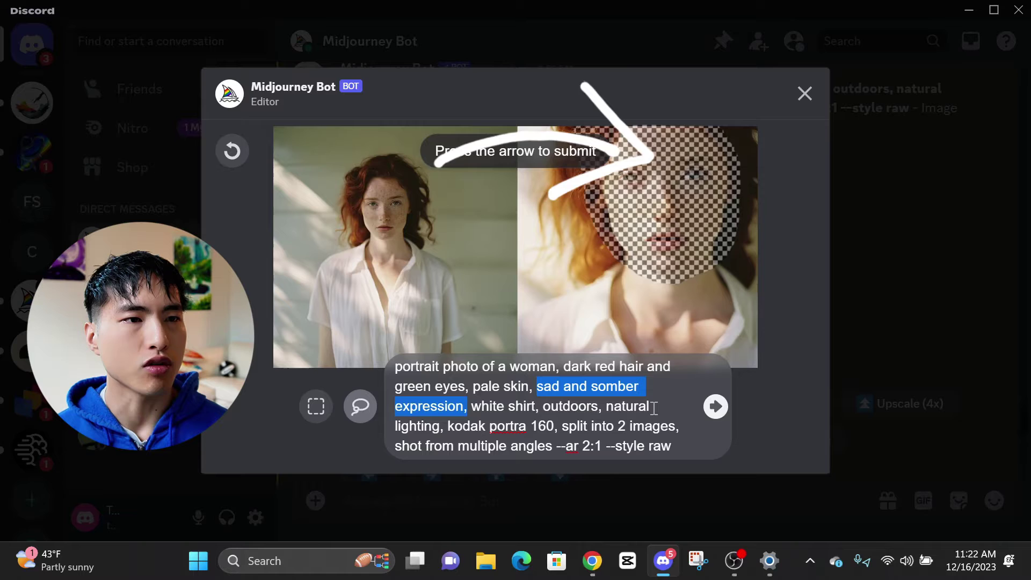
{"action": "left_click", "coordinate": [719, 413]}
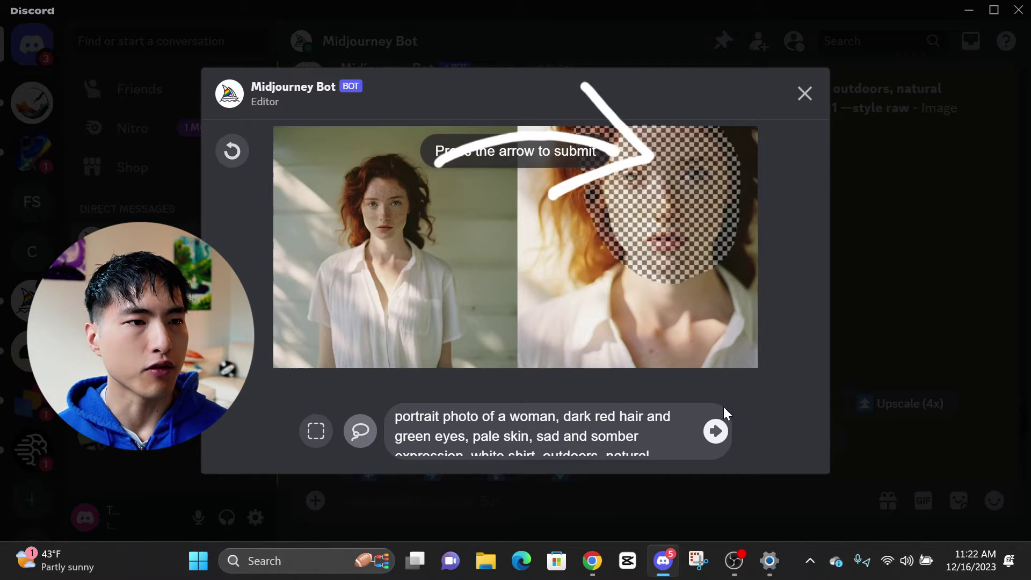
{"action": "left_click", "coordinate": [717, 432]}
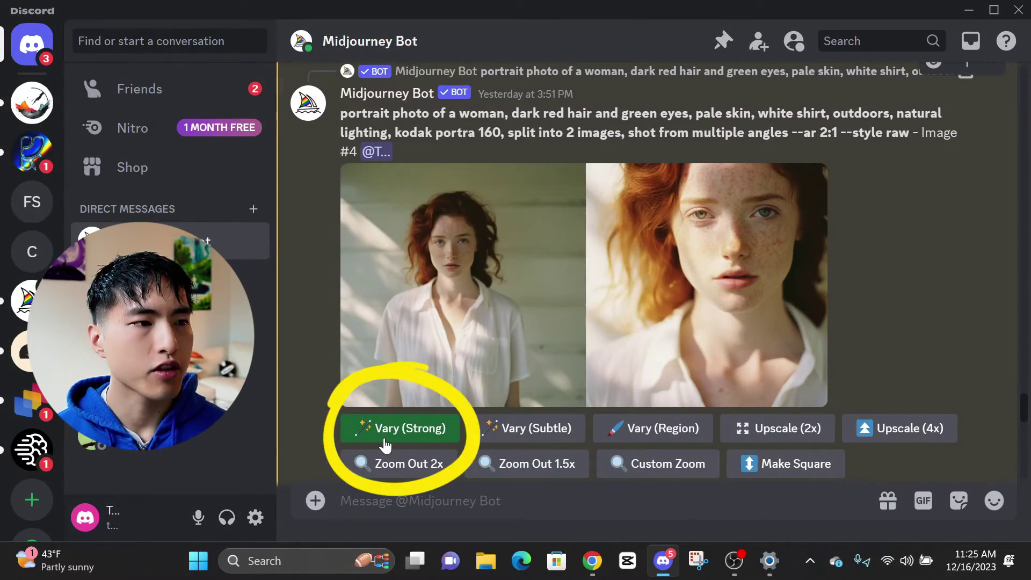
Step: Submit strong variations of the two-angle portrait unchanged and enlarge the eight-portrait result grid
{"action": "left_click", "coordinate": [385, 438]}
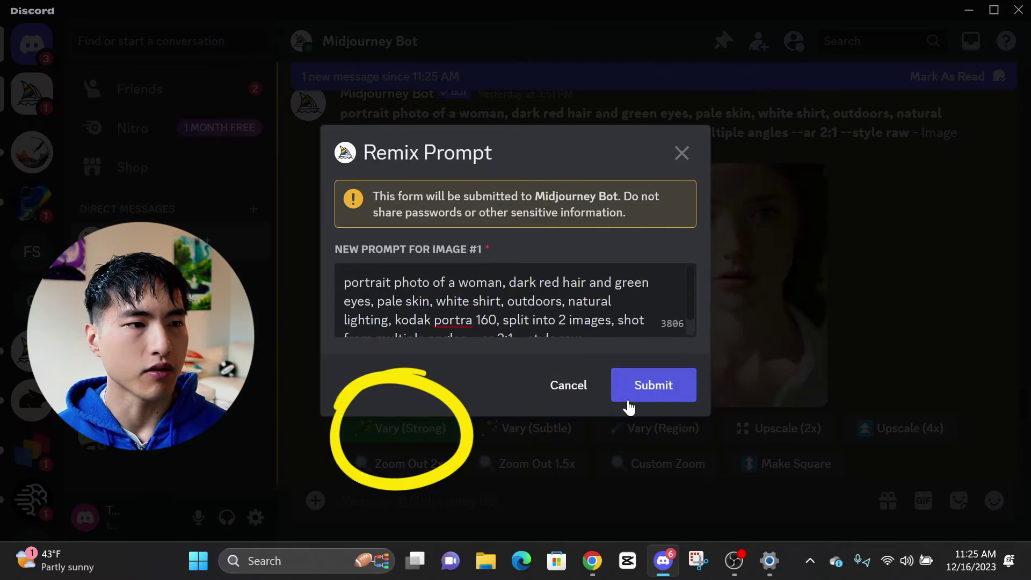
{"action": "left_click", "coordinate": [635, 387]}
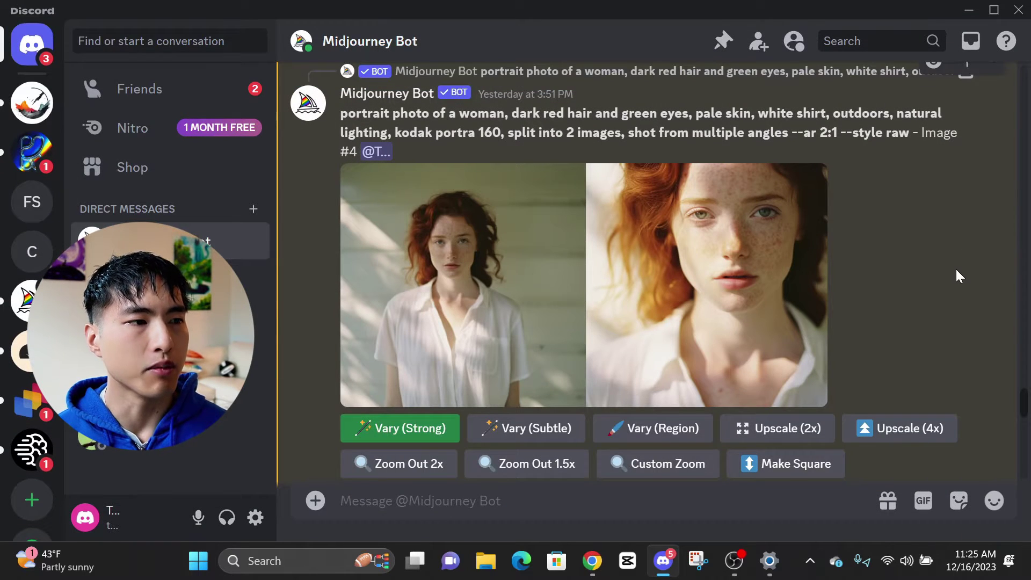
{"action": "scroll", "coordinate": [956, 271], "scroll_direction": "down", "scroll_amount": 10}
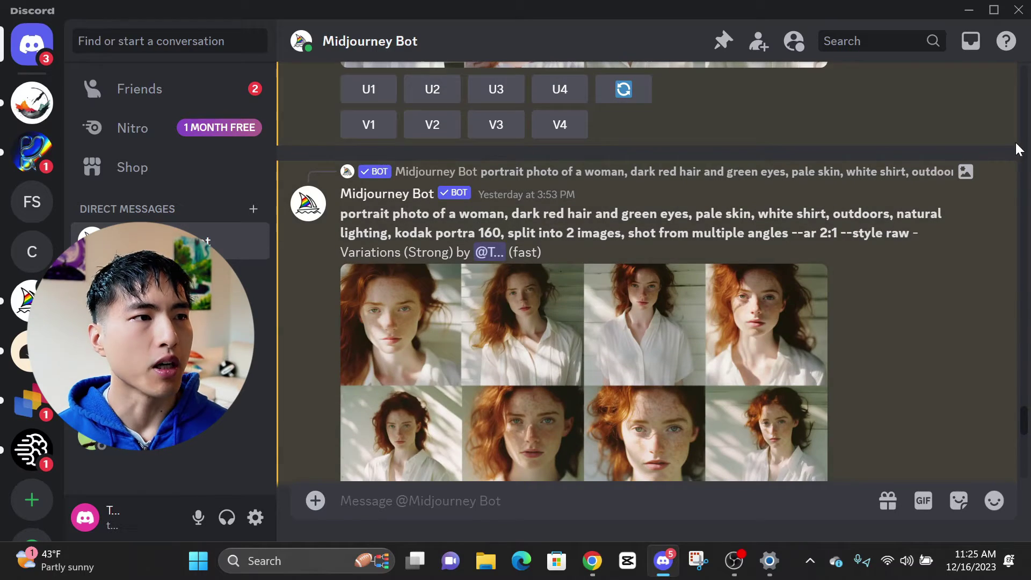
{"action": "scroll", "coordinate": [978, 263], "scroll_direction": "down", "scroll_amount": 2}
{"action": "left_click", "coordinate": [776, 295]}
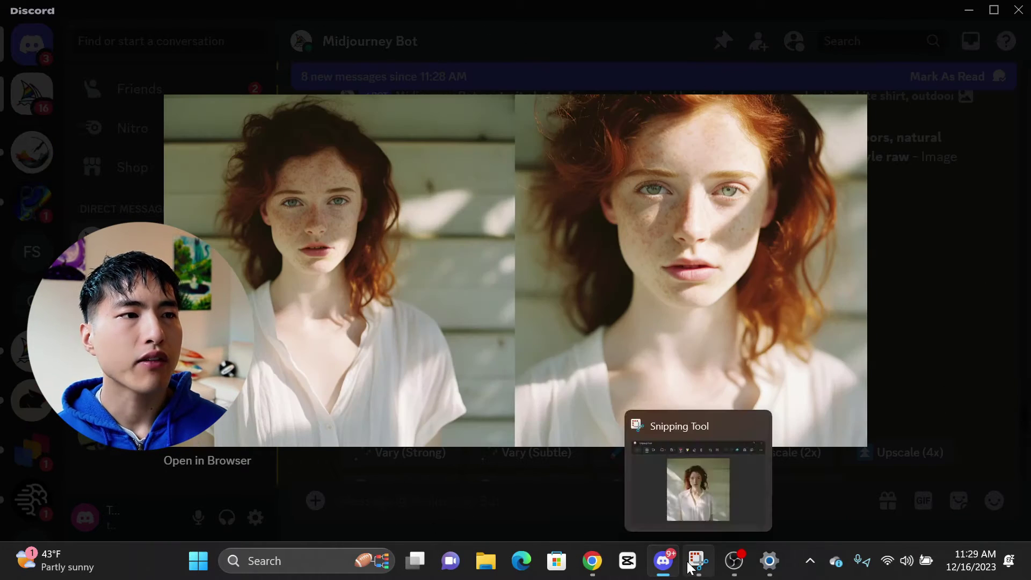
Step: Snip the right-hand close-up portrait, save it as anne_2, and frame the next portrait
{"action": "left_click", "coordinate": [693, 505]}
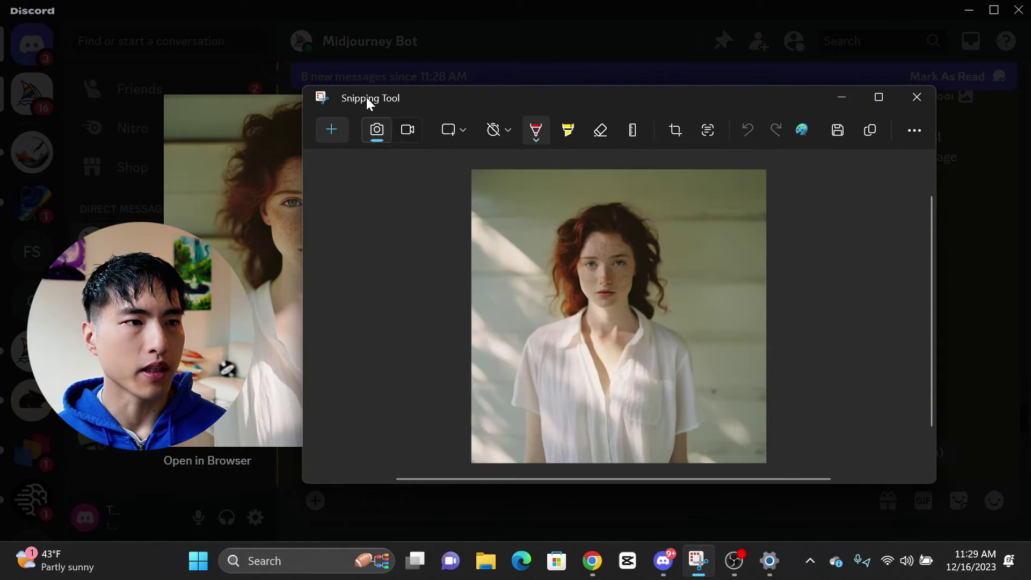
{"action": "left_click", "coordinate": [332, 130]}
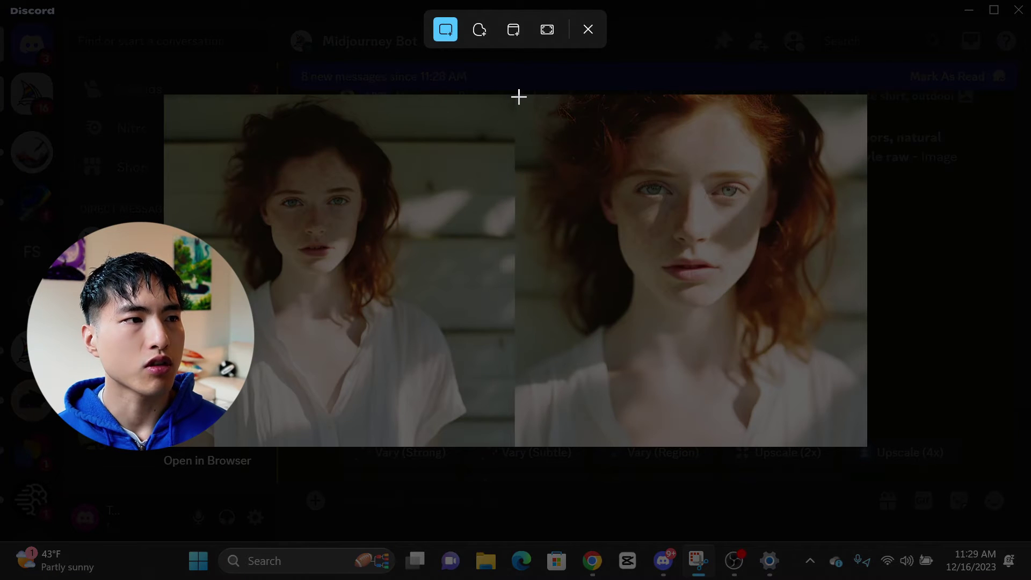
{"action": "left_click_drag", "start_coordinate": [519, 97], "coordinate": [866, 446]}
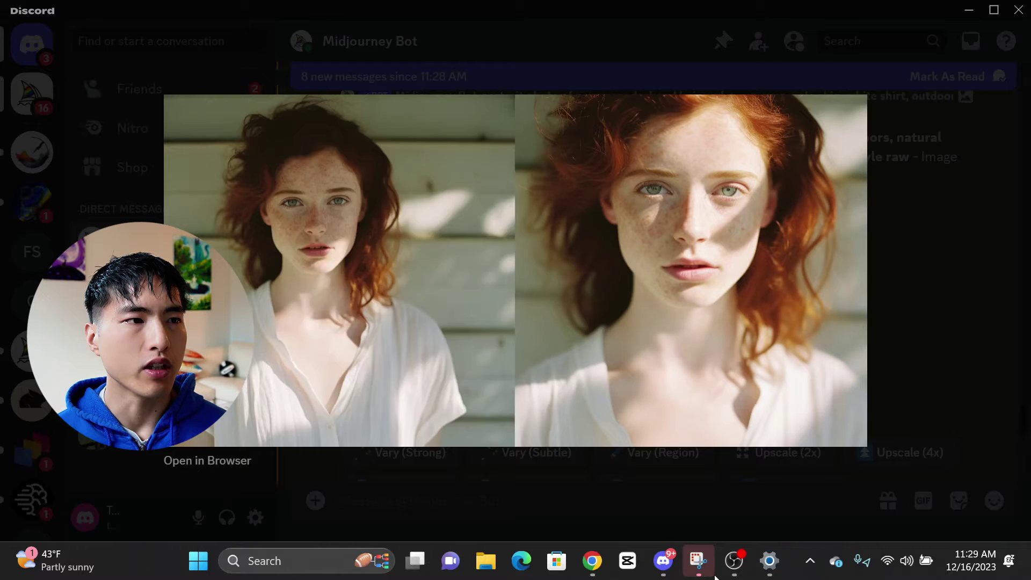
{"action": "key", "text": "ctrl+s"}
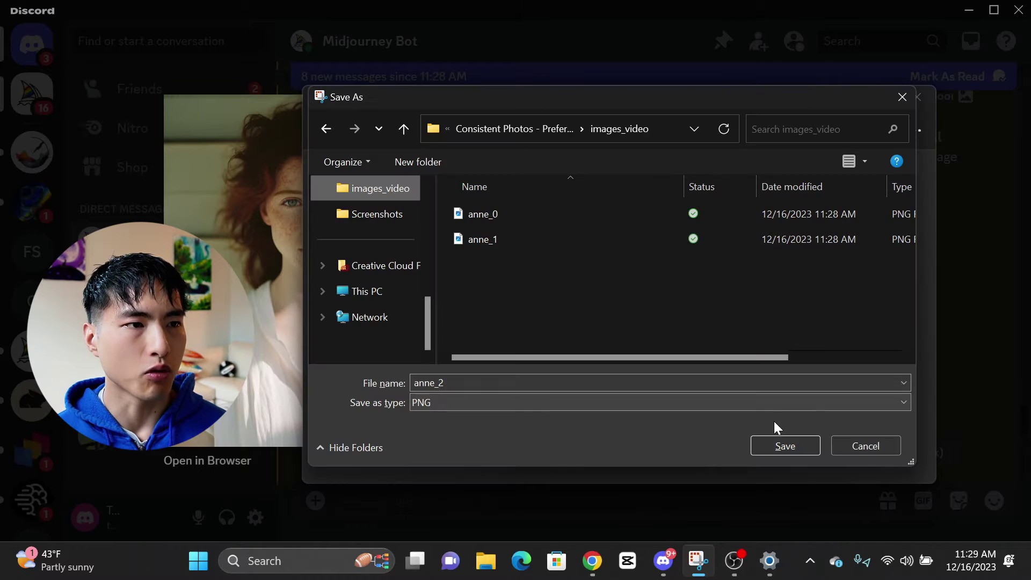
{"action": "left_click", "coordinate": [759, 446]}
{"action": "key", "text": "super+shift+s"}
{"action": "left_click_drag", "start_coordinate": [166, 94], "coordinate": [512, 444]}
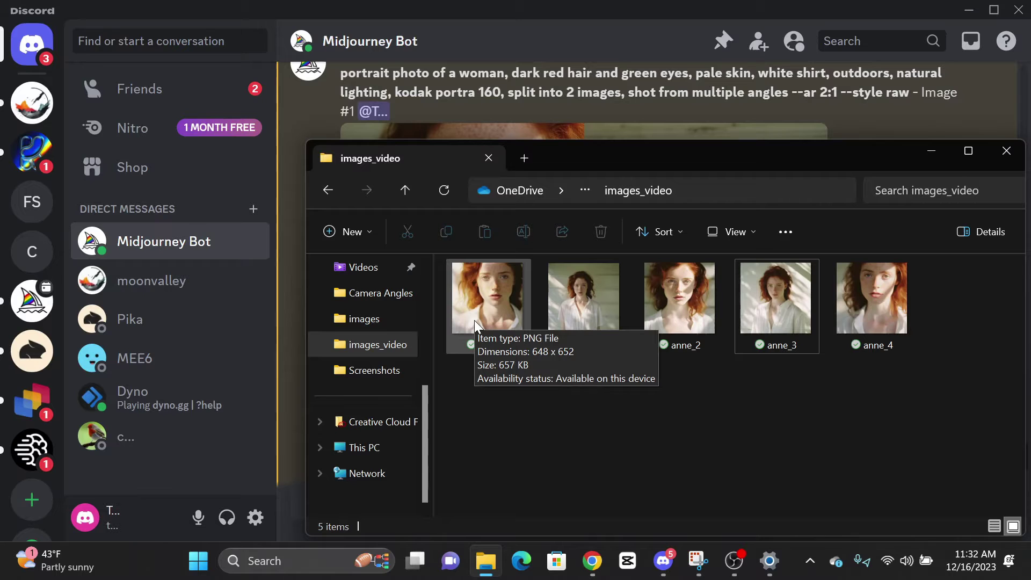
Step: Open anne_0 in Photos and step through the following saved portraits
{"action": "double_click", "coordinate": [475, 320]}
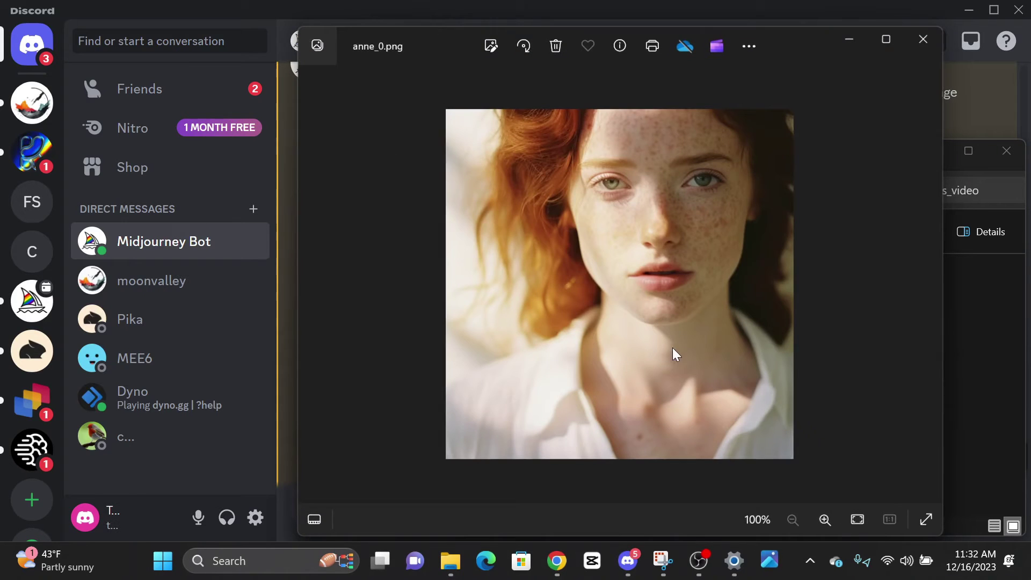
{"action": "key", "text": "Right"}
{"action": "key", "text": "Right"}
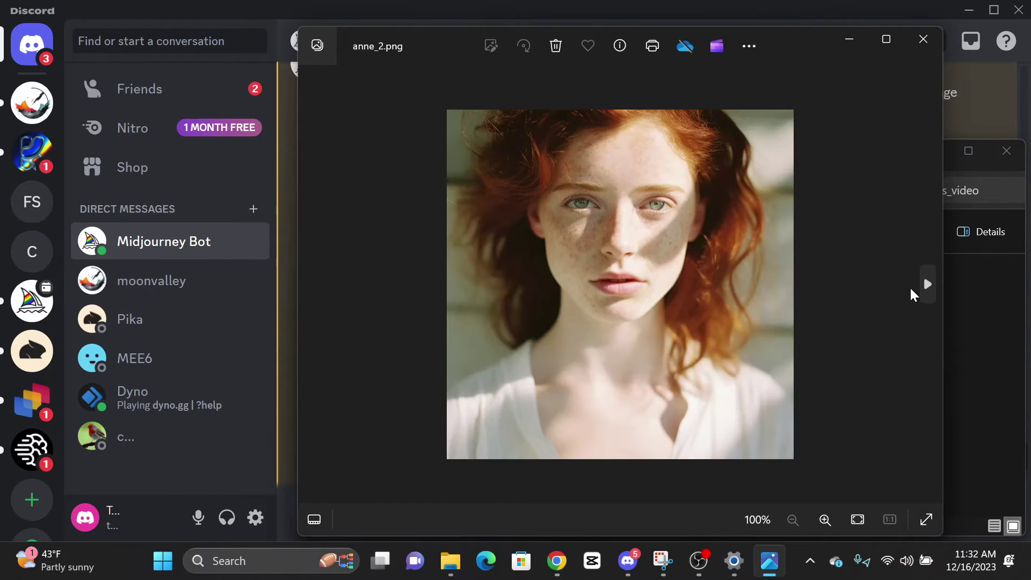
{"action": "key", "text": "Right"}
{"action": "key", "text": "Right"}
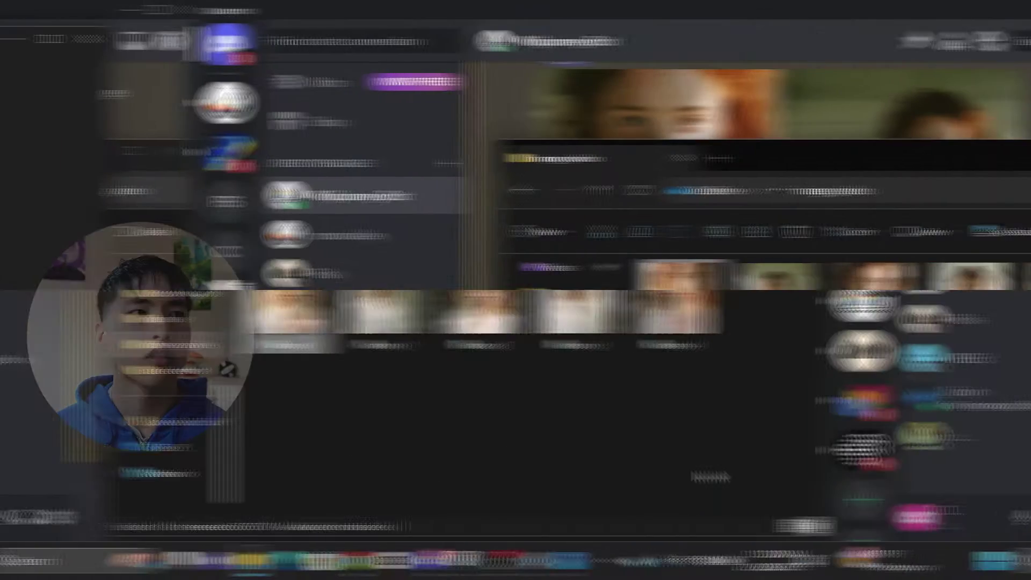
Step: Upload the five anne images to the bot and start /prefer option set named anne
{"action": "left_click_drag", "start_coordinate": [919, 454], "coordinate": [411, 117]}
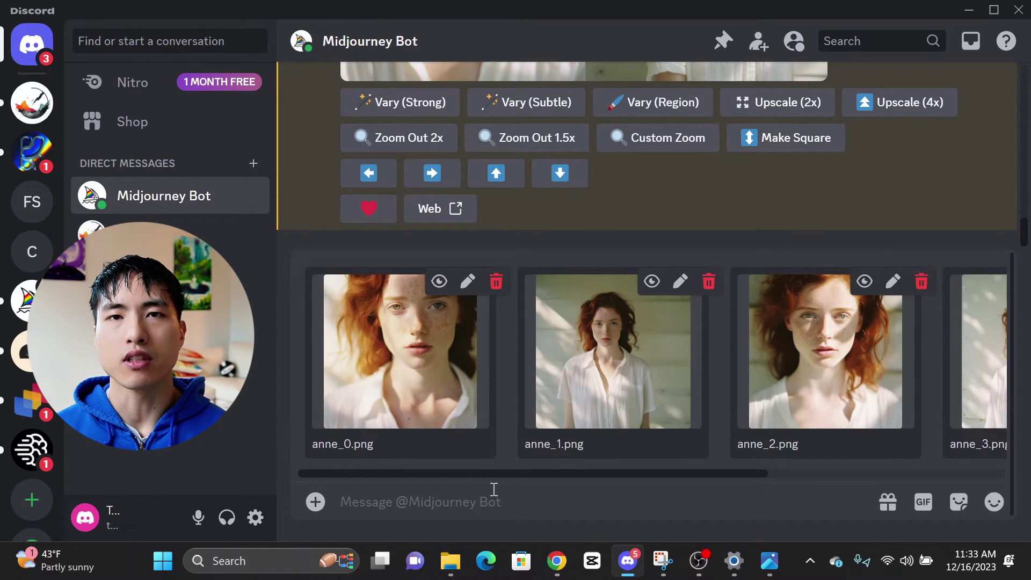
{"action": "key", "text": "Return"}
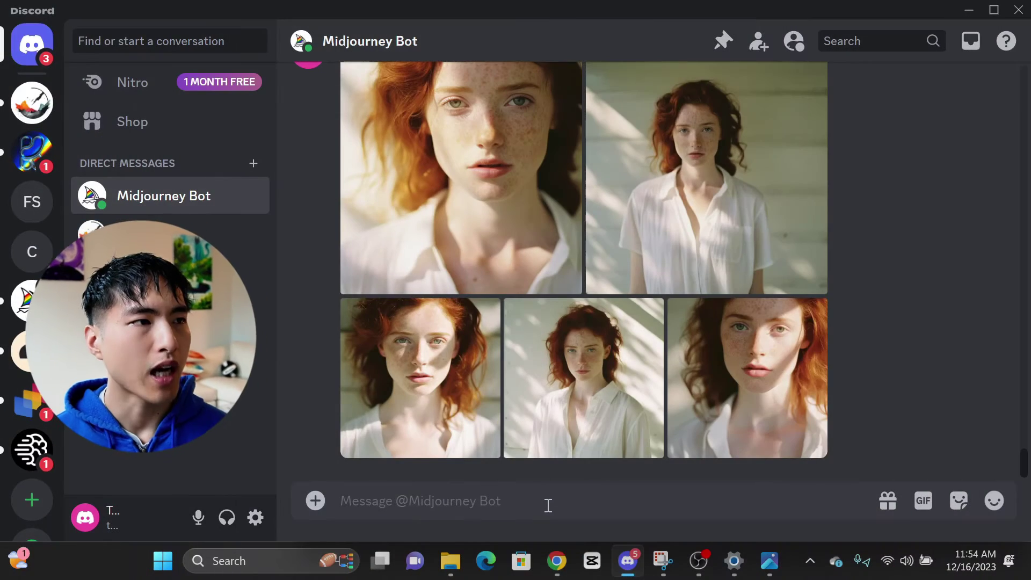
{"action": "type", "text": "/prefer option set"}
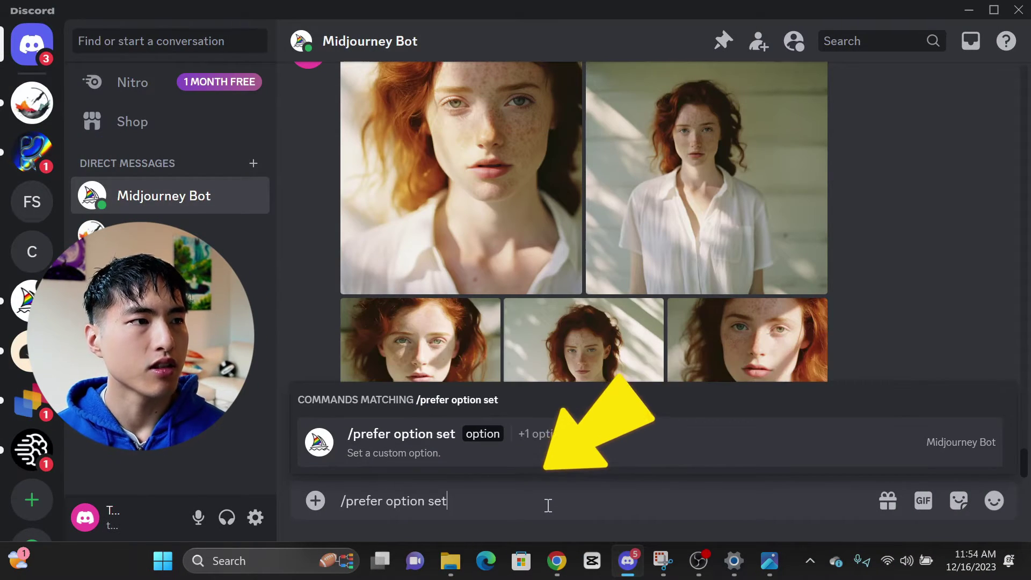
{"action": "key", "text": "Return"}
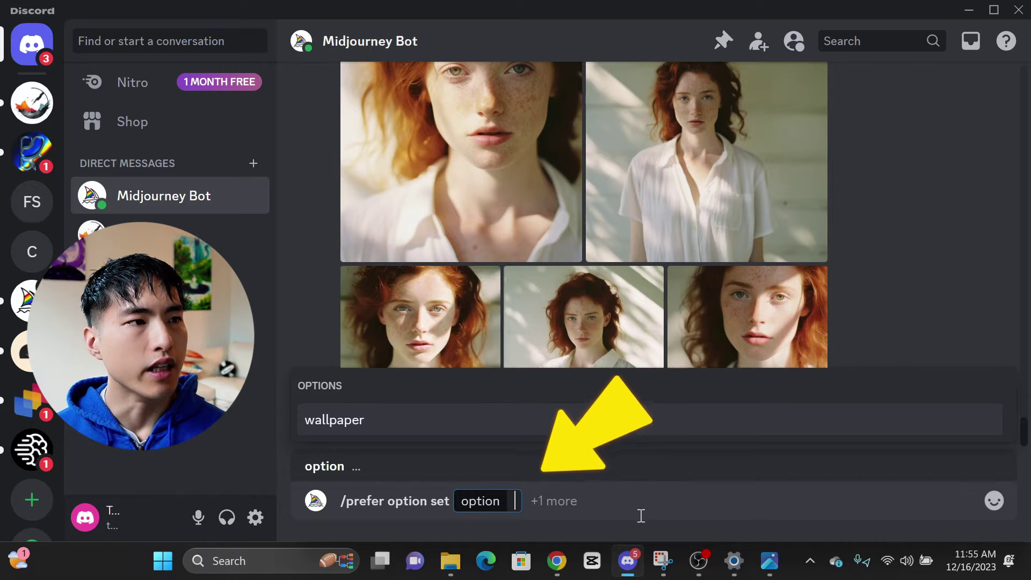
{"action": "type", "text": "anne"}
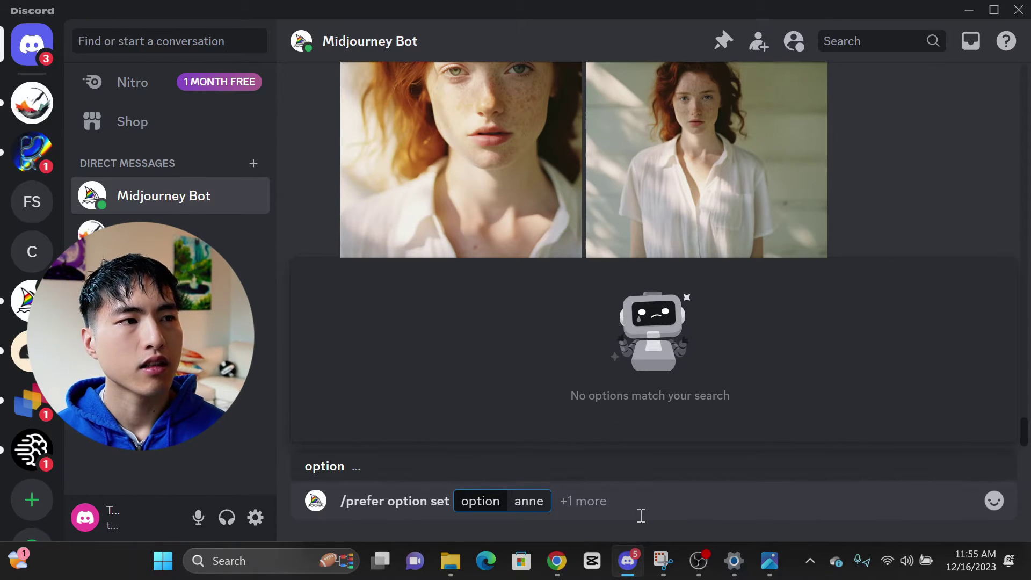
{"action": "left_click", "coordinate": [603, 507]}
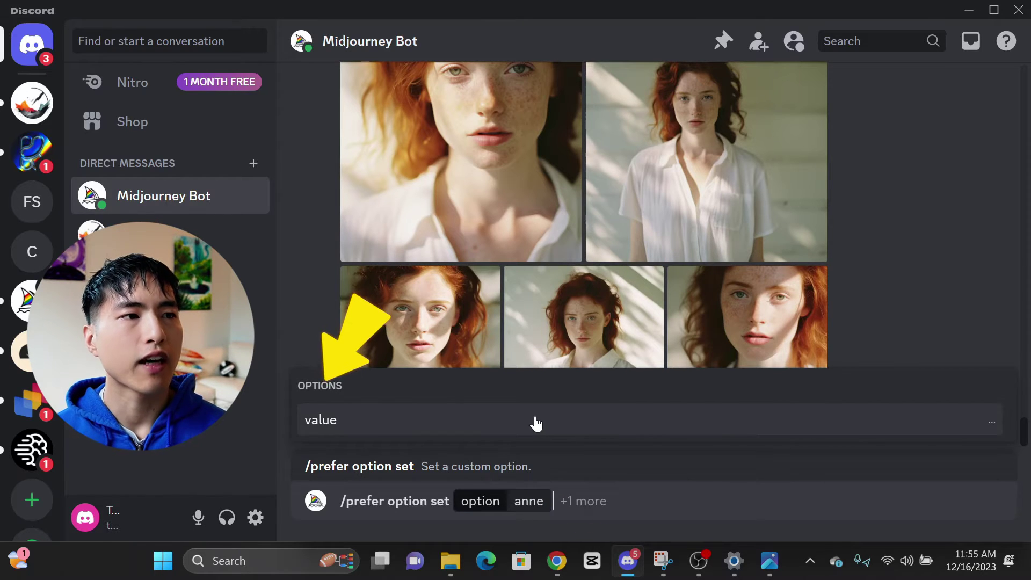
{"action": "left_click", "coordinate": [535, 424]}
Step: Copy each anne reference image link and paste them into the option's value field
{"action": "right_click", "coordinate": [461, 185]}
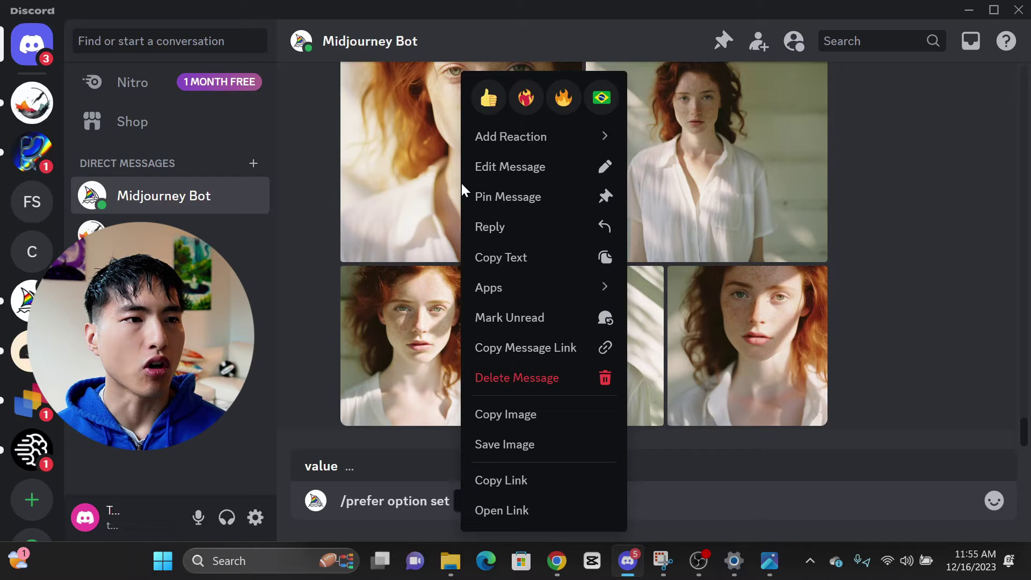
{"action": "left_click", "coordinate": [544, 478]}
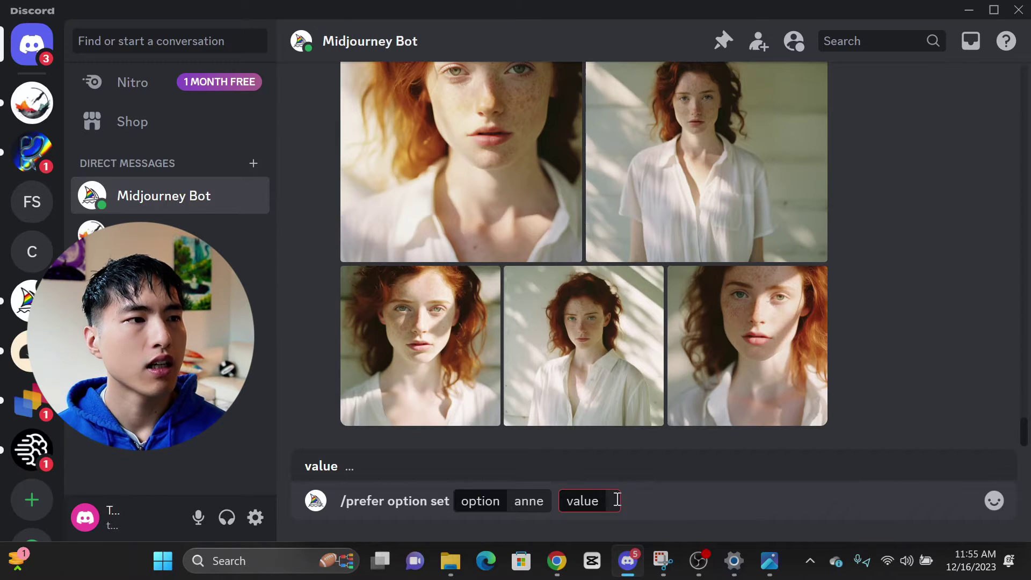
{"action": "key", "text": "ctrl+v"}
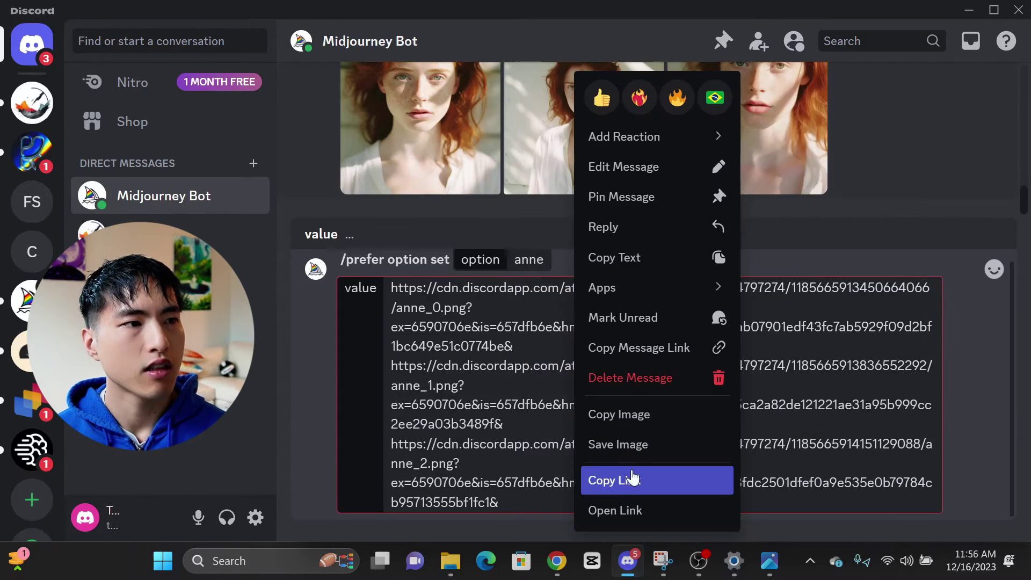
{"action": "left_click", "coordinate": [614, 479]}
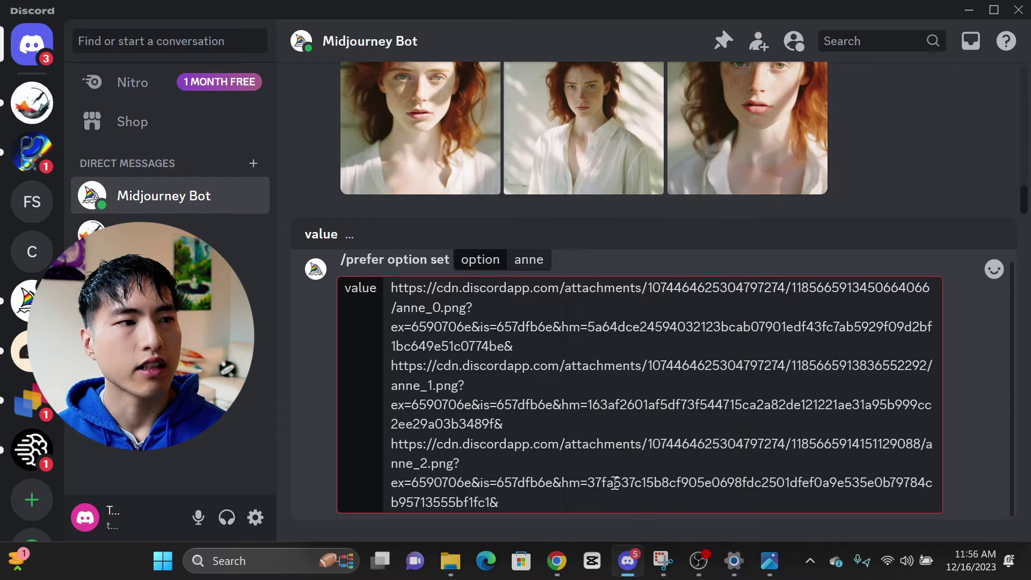
{"action": "right_click", "coordinate": [561, 495]}
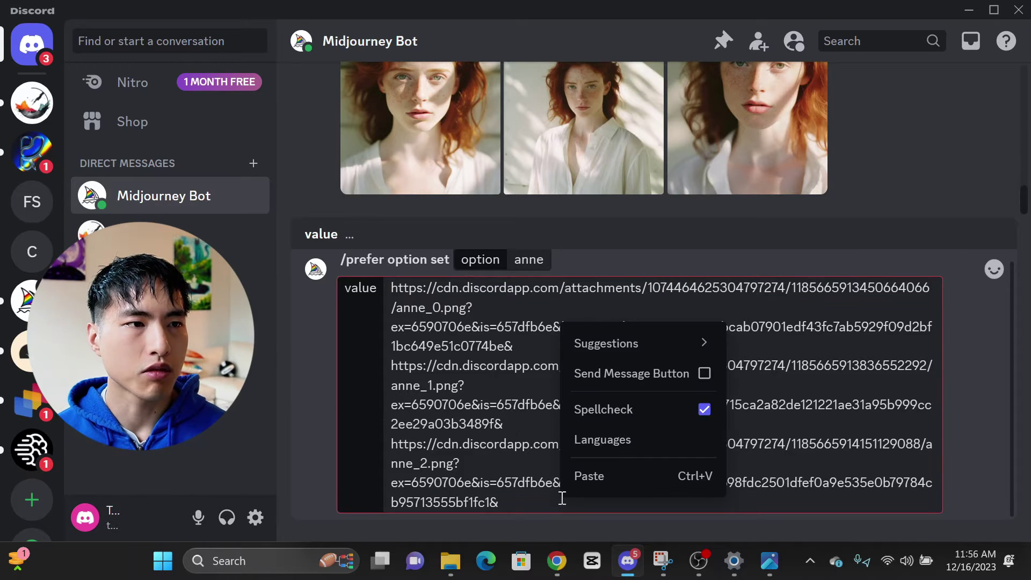
{"action": "left_click", "coordinate": [582, 477]}
Step: Save the anne option with its pasted image links
{"action": "key", "text": "Return"}
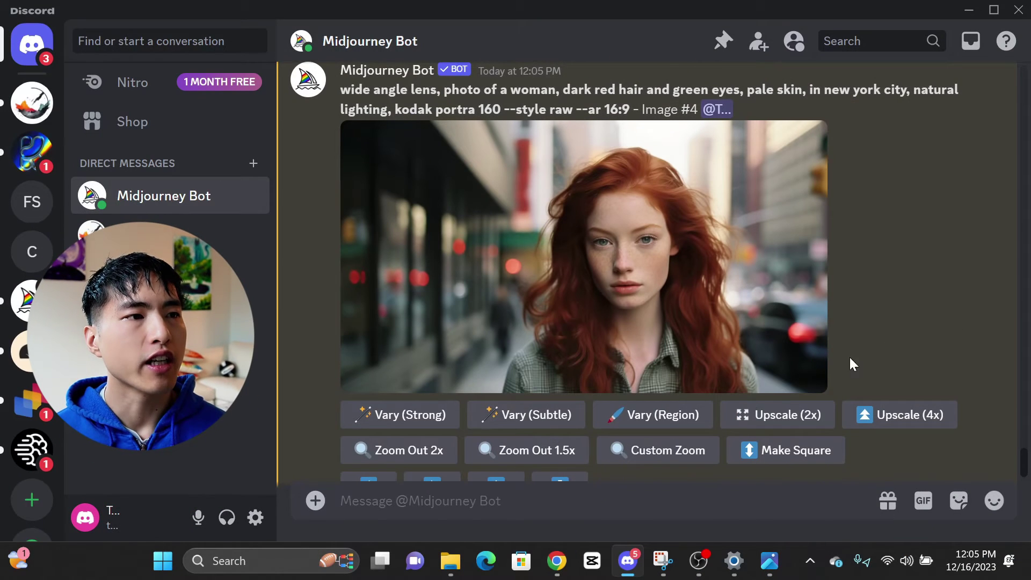
Step: Lasso the woman's face, hair and shoulders in the New York photo, prefix --anne, and submit
{"action": "left_click", "coordinate": [708, 424]}
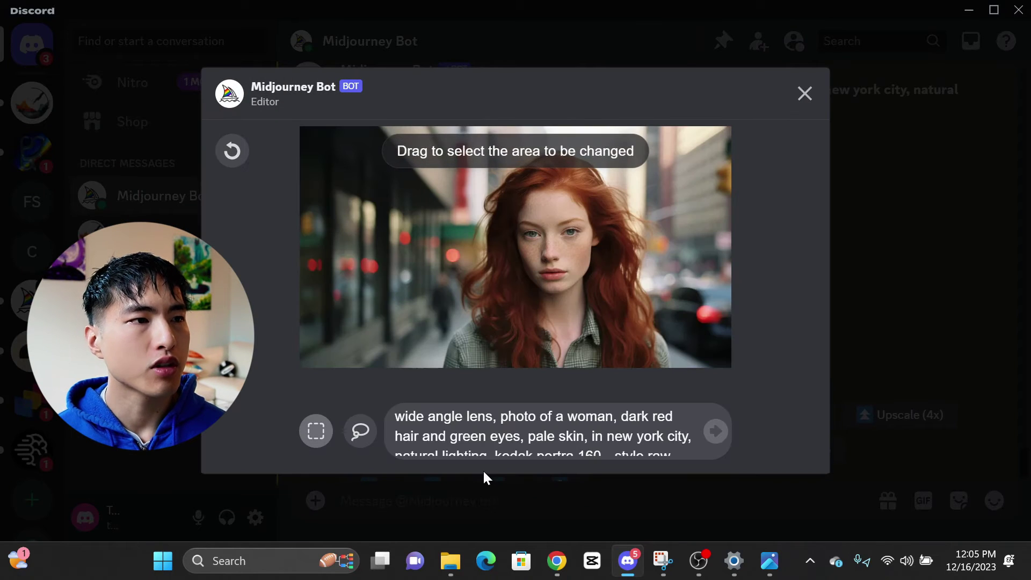
{"action": "left_click", "coordinate": [358, 440]}
{"action": "left_click_drag", "start_coordinate": [466, 318], "coordinate": [570, 386]}
{"action": "left_click_drag", "start_coordinate": [648, 365], "coordinate": [662, 379]}
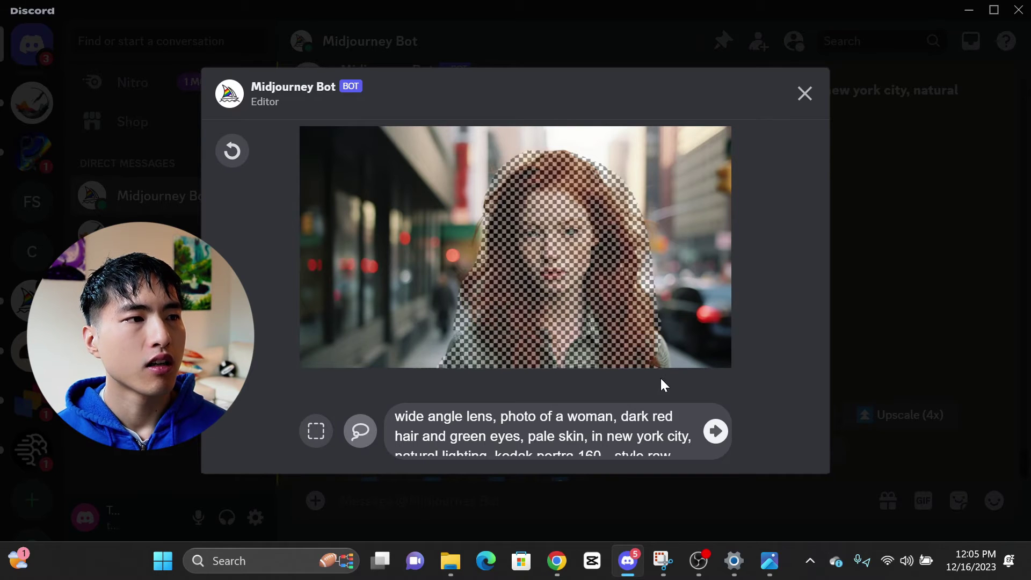
{"action": "left_click_drag", "start_coordinate": [655, 327], "coordinate": [646, 321]}
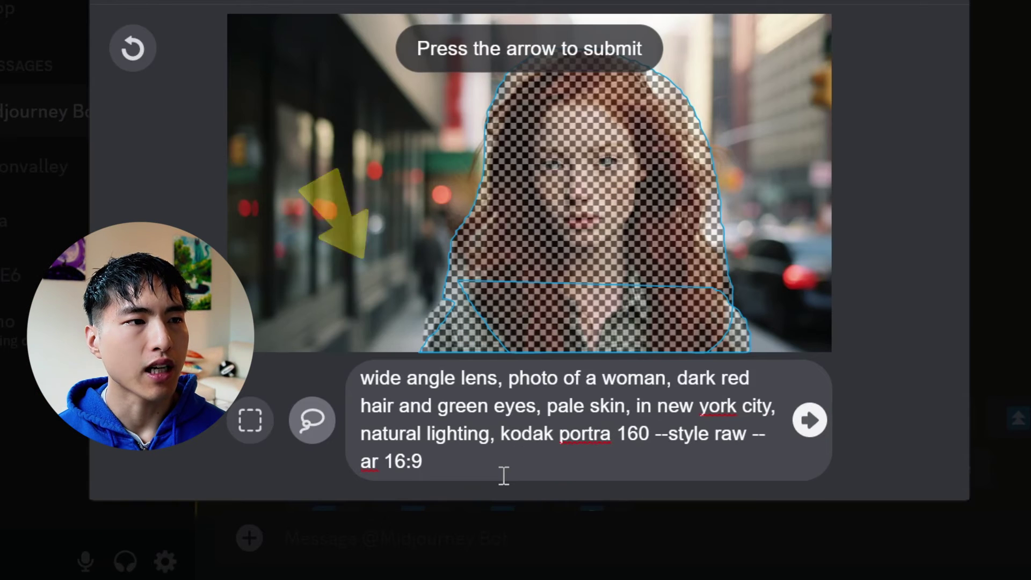
{"action": "type", "text": "--a"}
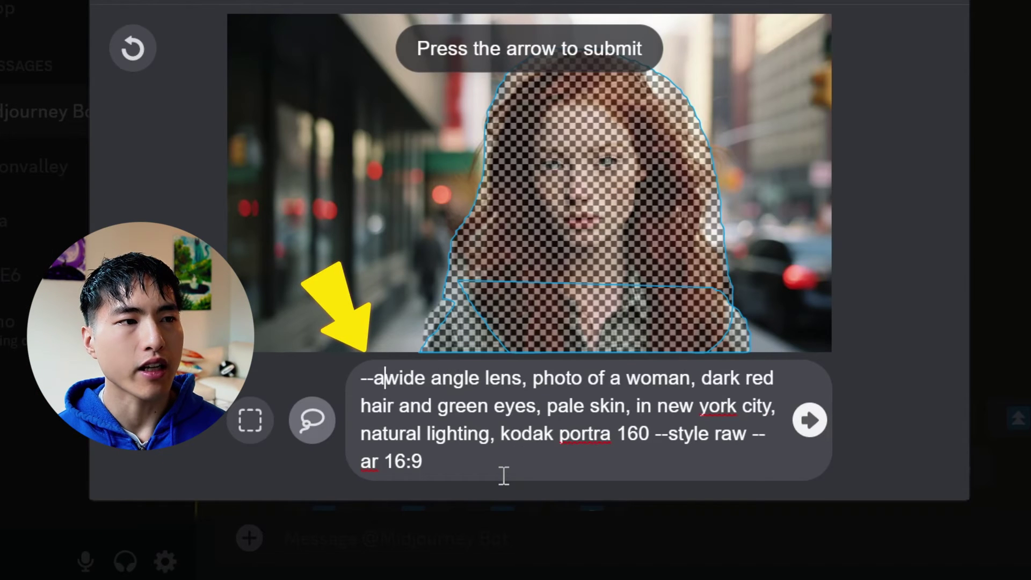
{"action": "type", "text": "nne"}
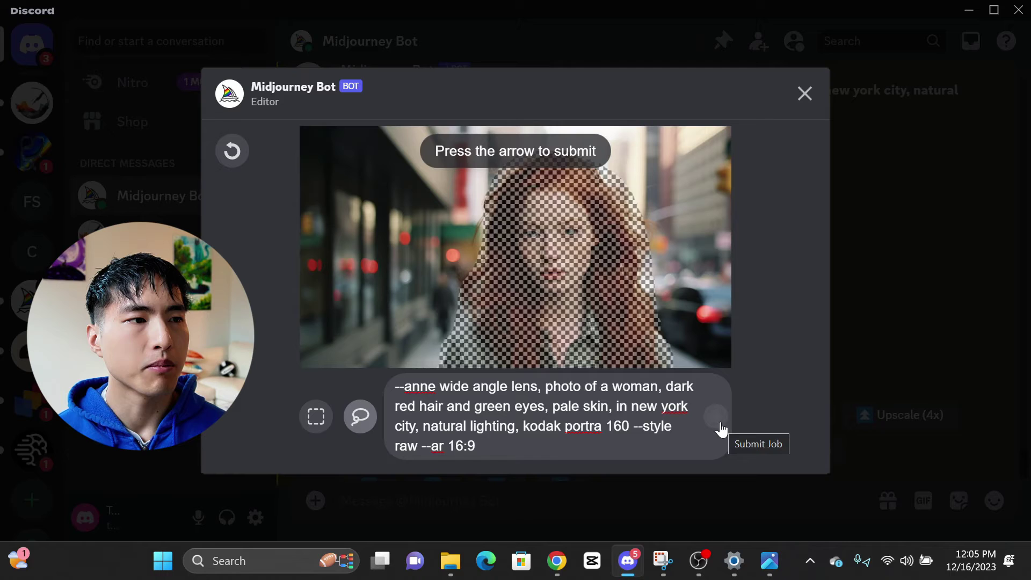
{"action": "left_click", "coordinate": [719, 420]}
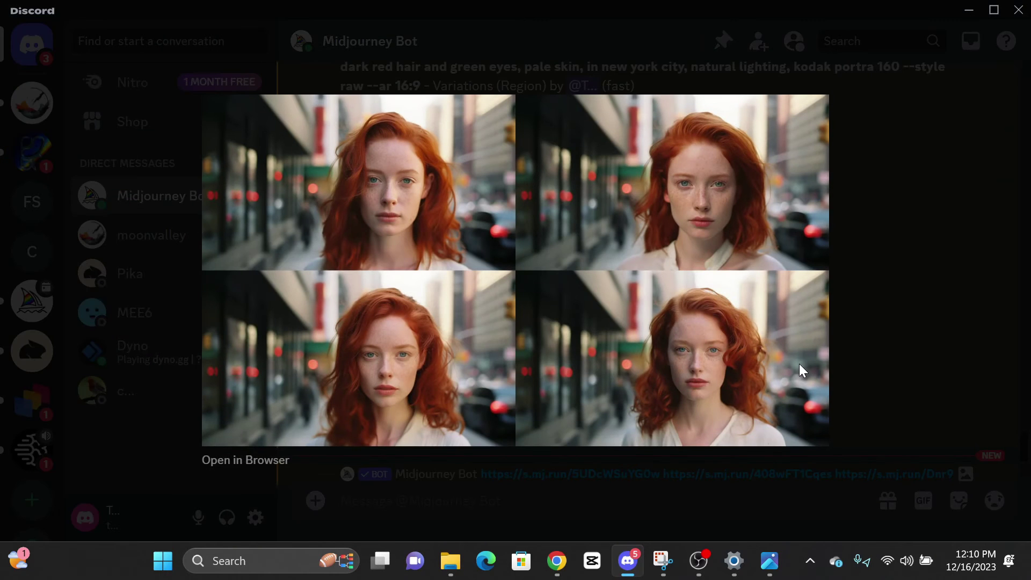
Step: Open the anne reference photo in Photos and place it beside the variations
{"action": "left_click", "coordinate": [770, 567]}
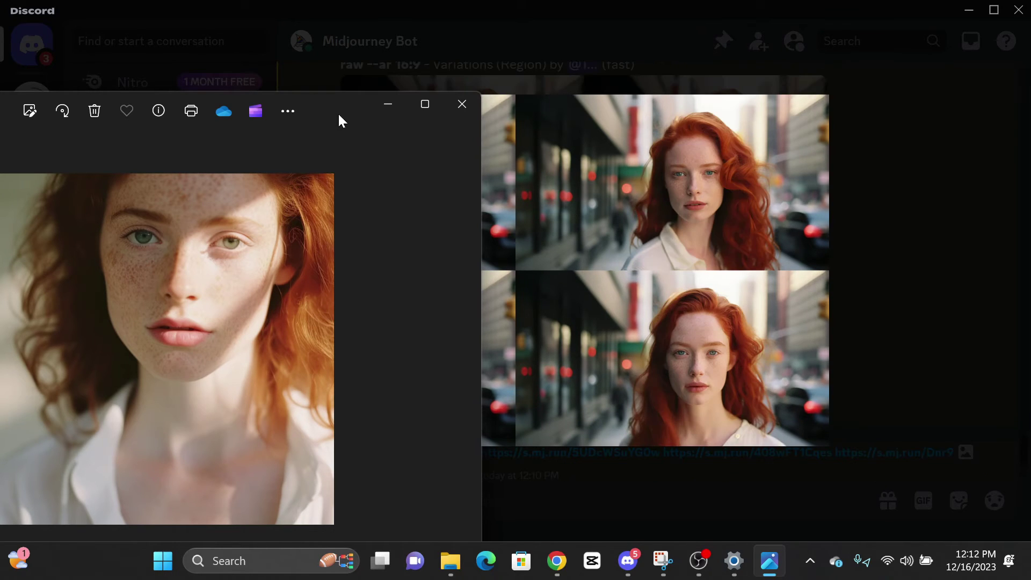
{"action": "left_click_drag", "start_coordinate": [338, 112], "coordinate": [280, 274]}
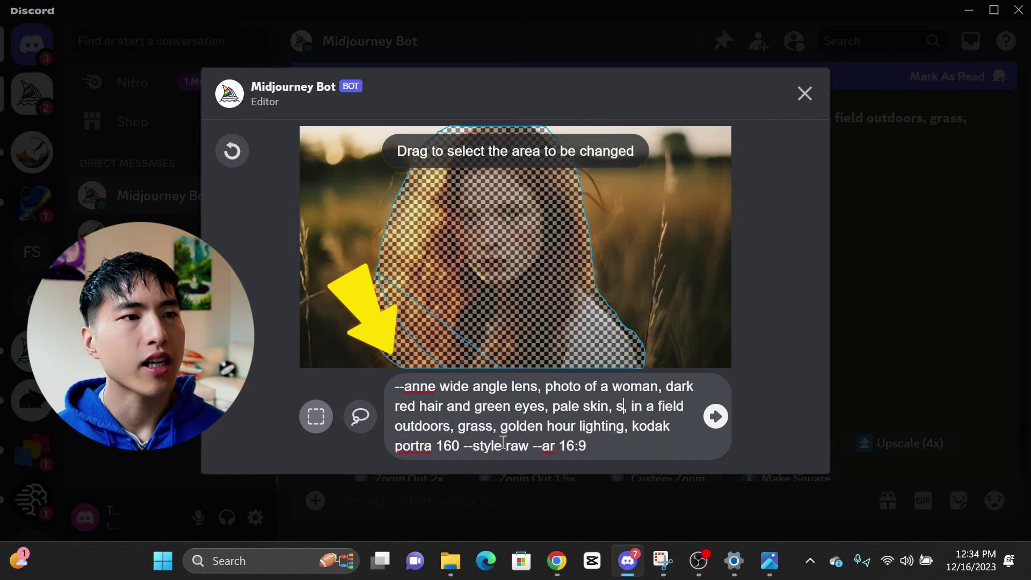
Step: Add 'sad and crying' to the field portrait prompt and submit the region variation
{"action": "type", "text": "ad"}
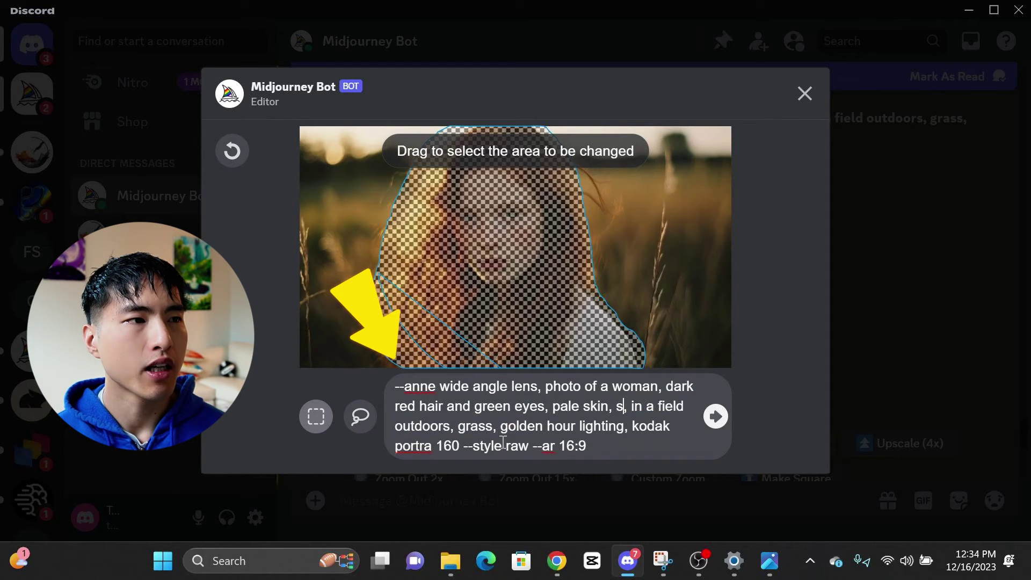
{"action": "type", "text": " and cr"}
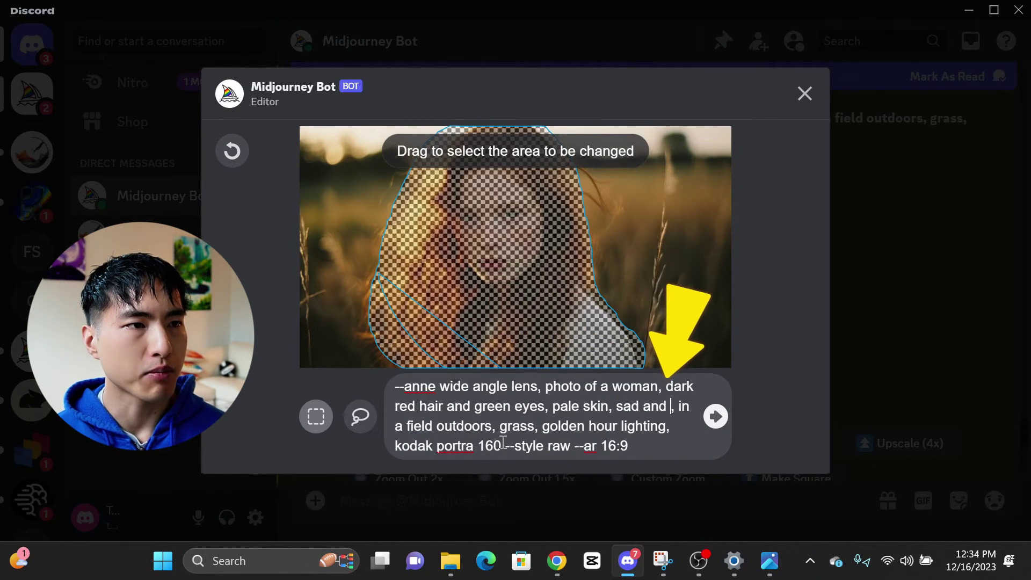
{"action": "type", "text": "ying, in a field outdoors, grass, golden hour"}
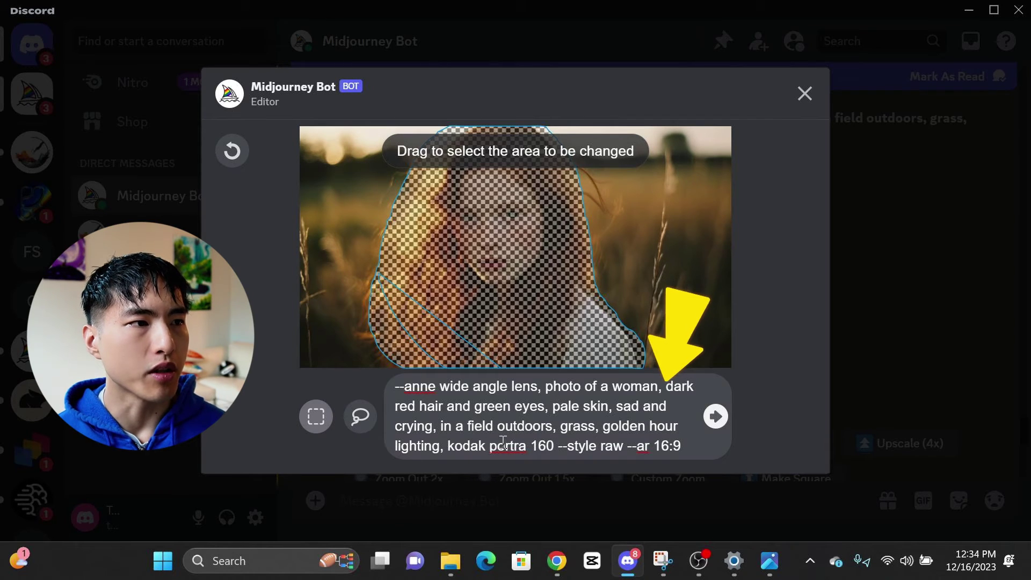
{"action": "left_click", "coordinate": [720, 424]}
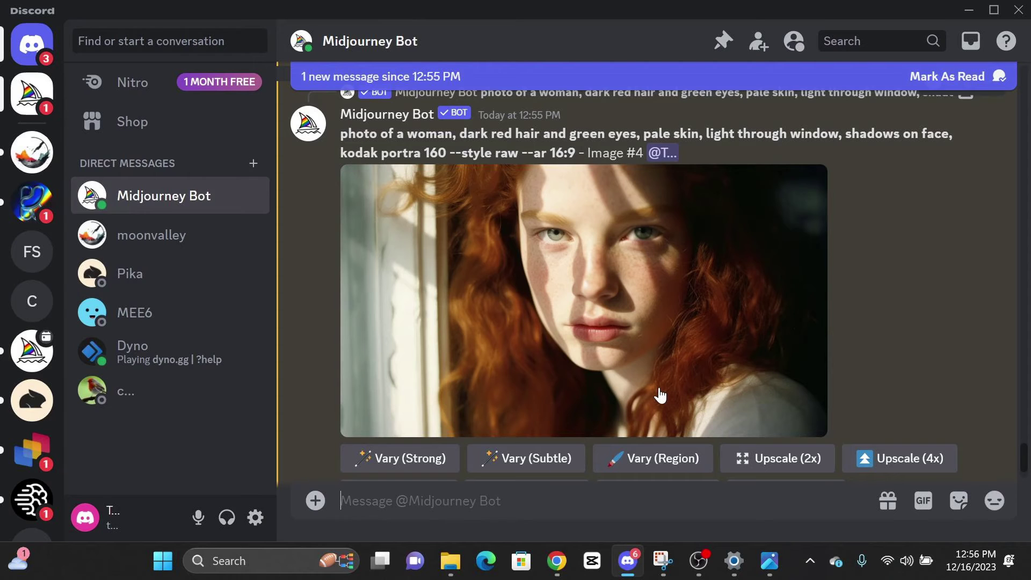
Step: Lasso the woman's face and hair in Vary (Region) and prefix the prompt with '--anne'
{"action": "left_click", "coordinate": [686, 460]}
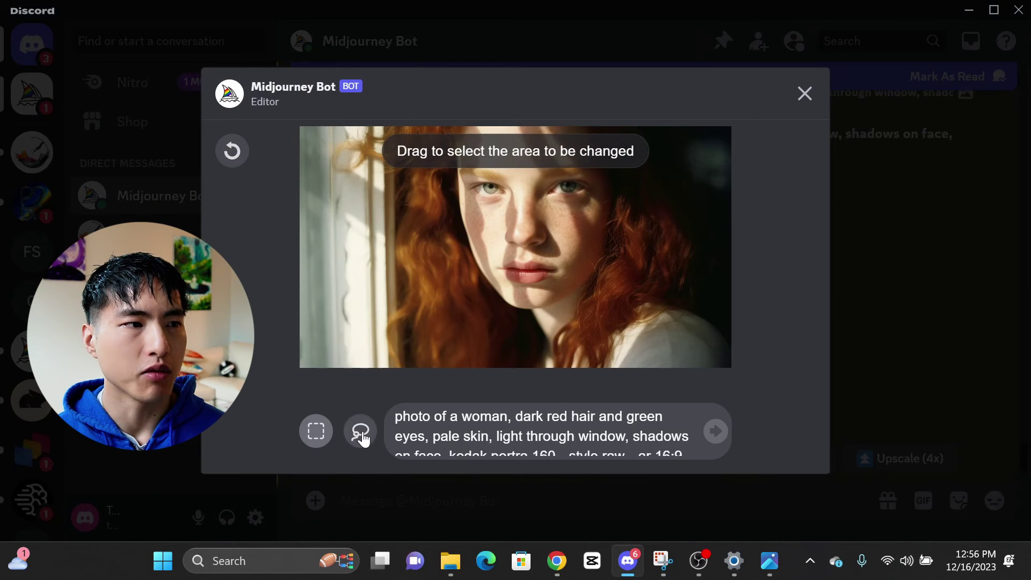
{"action": "left_click", "coordinate": [360, 432]}
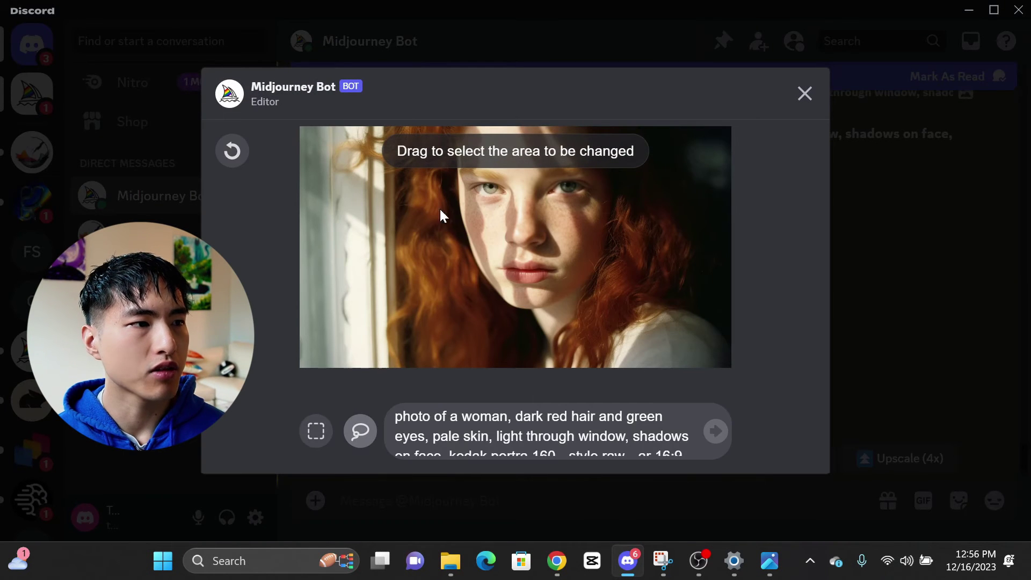
{"action": "mouse_move", "coordinate": [459, 120]}
{"action": "left_mouse_down"}
{"action": "mouse_move", "coordinate": [436, 183]}
{"action": "mouse_move", "coordinate": [447, 134]}
{"action": "mouse_move", "coordinate": [433, 157]}
{"action": "mouse_move", "coordinate": [472, 398]}
{"action": "mouse_move", "coordinate": [660, 129]}
{"action": "left_mouse_up"}
{"action": "left_click", "coordinate": [392, 407]}
{"action": "type", "text": "--"}
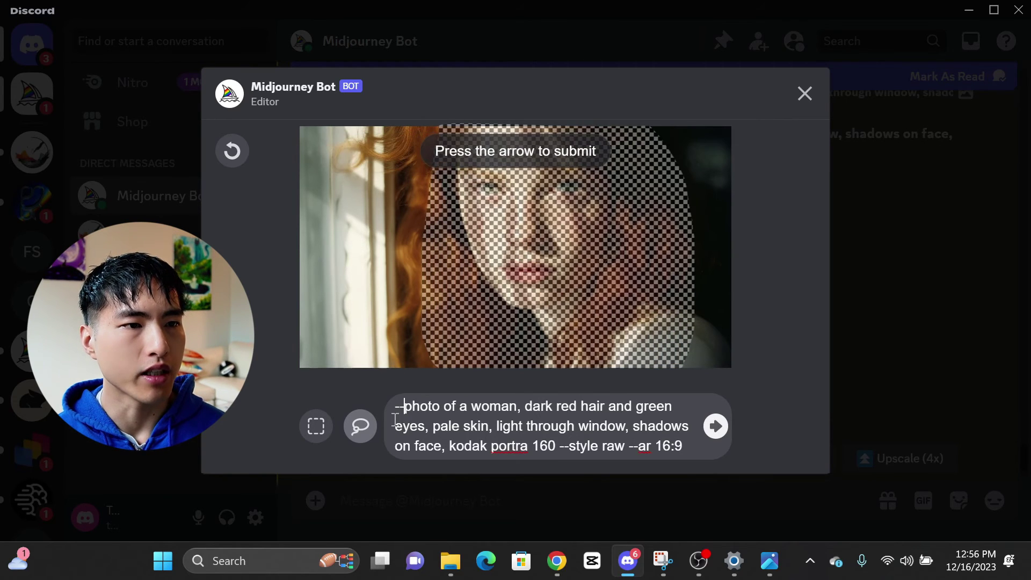
{"action": "type", "text": "anne"}
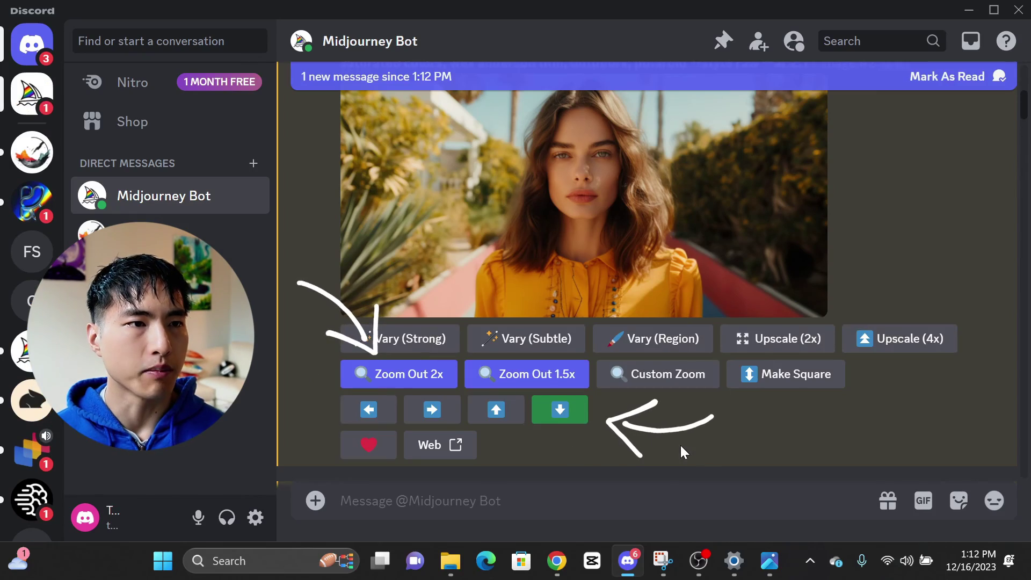
Step: Pan the yellow-blouse garden-path portrait downward
{"action": "left_click", "coordinate": [573, 419]}
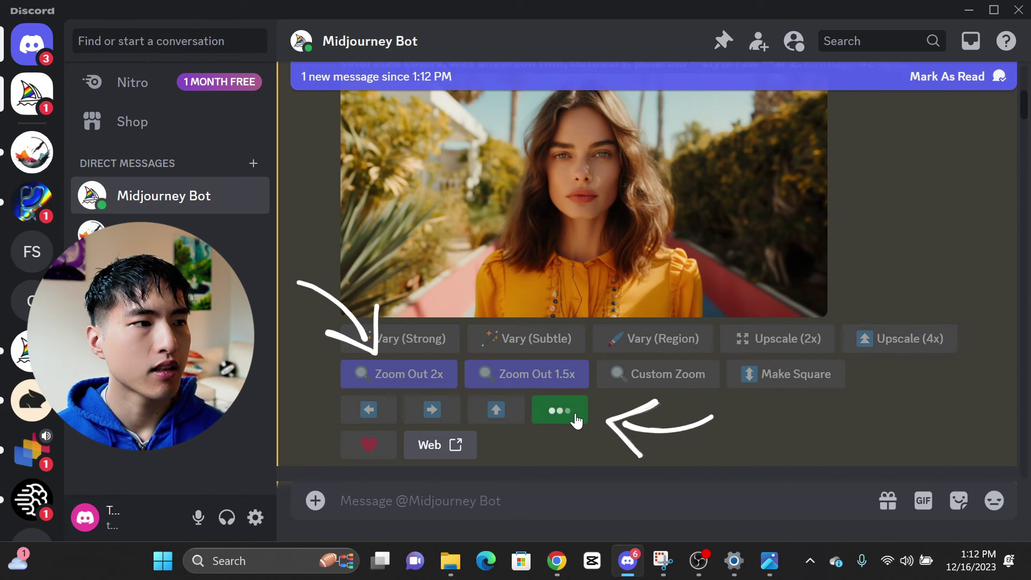